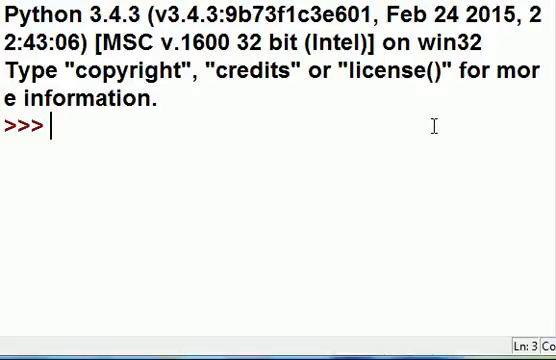
# - Import pprint as pp, then itertools via 'from itertools import *' and 'import itertools'
pyautogui.press('ctrl')
pyautogui.write('from pprint import pprint as pp')
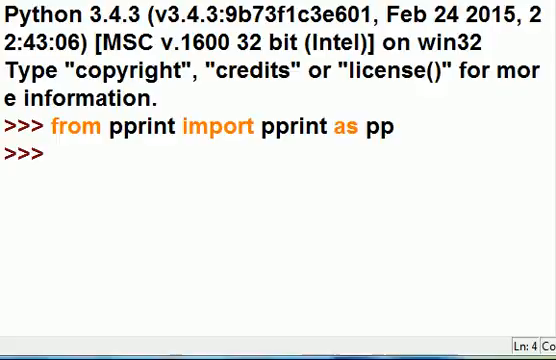
pyautogui.write('from itertools import *')
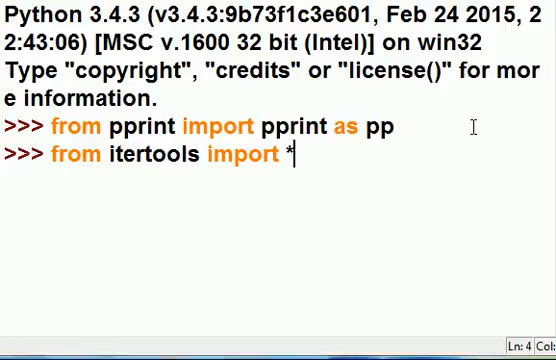
pyautogui.press('Return')
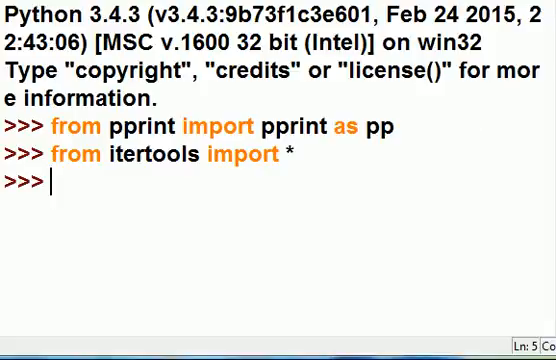
pyautogui.write('import itertools')
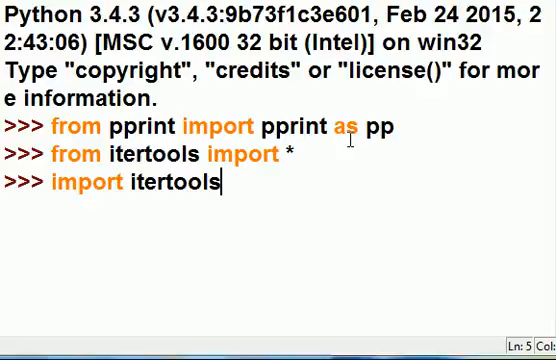
pyautogui.press('Return')
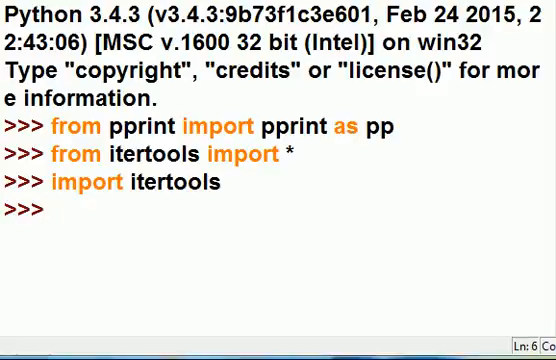
pyautogui.write('pp(dir(itertools))')
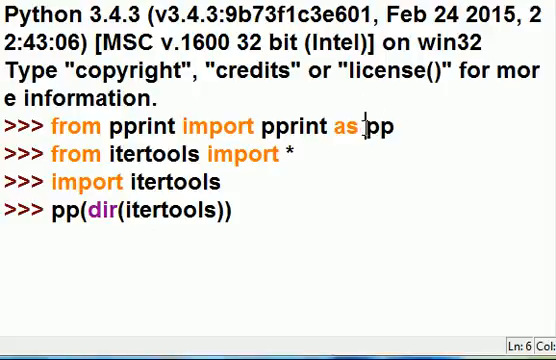
# - Run pp(dir(itertools)) to print the itertools names from __doc__ through zip_longest
pyautogui.moveTo(363, 126); pyautogui.dragTo(398, 126)
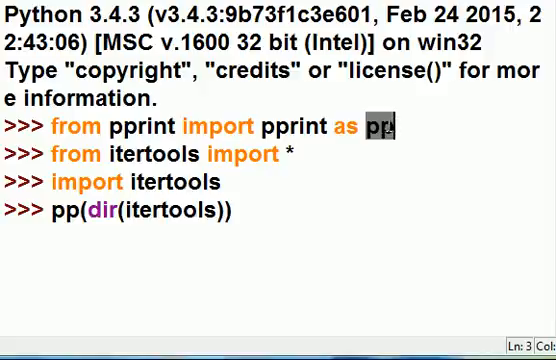
pyautogui.moveTo(88, 210); pyautogui.dragTo(218, 210)
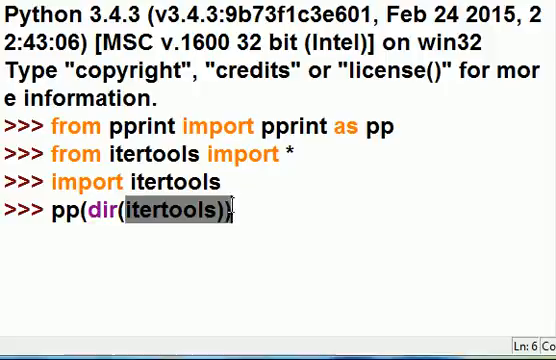
pyautogui.click(250, 210)
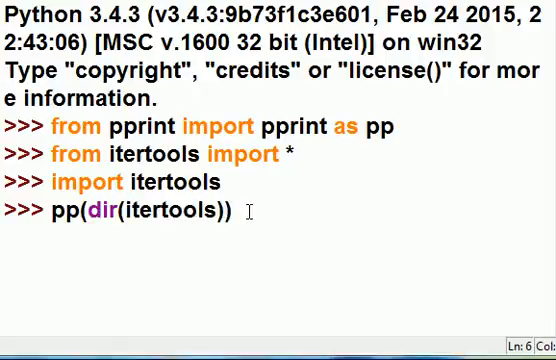
pyautogui.press('Return')
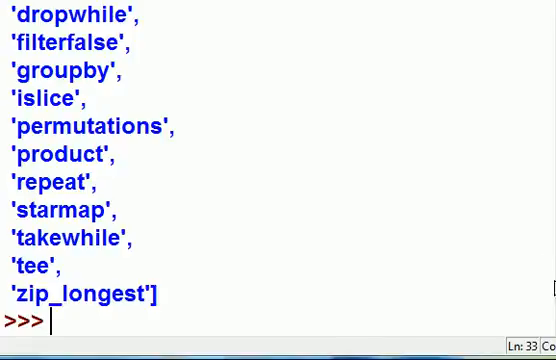
pyautogui.scroll(3, 278, 180)
pyautogui.scroll(3, 278, 180)
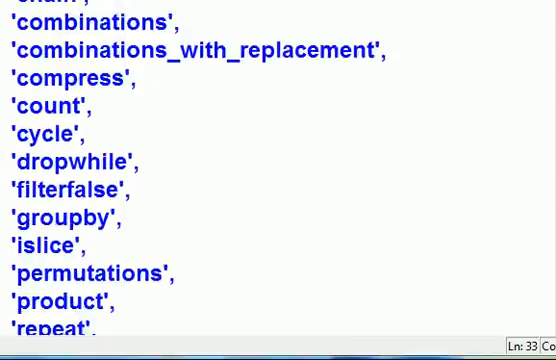
pyautogui.scroll(3, 278, 180)
pyautogui.scroll(3, 278, 180)
pyautogui.scroll(3, 278, 180)
pyautogui.scroll(1, 278, 180)
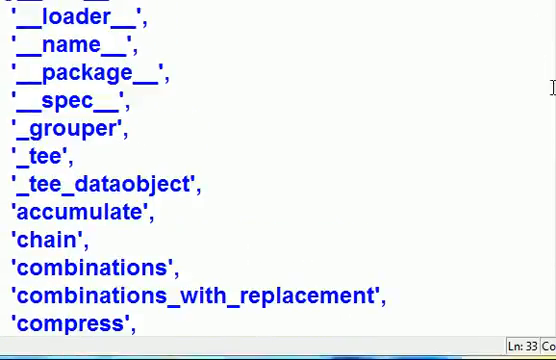
pyautogui.scroll(2, 278, 180)
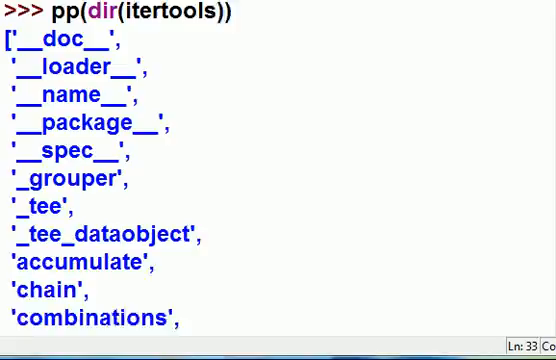
pyautogui.scroll(1, 278, 180)
pyautogui.scroll(-1, 278, 180)
pyautogui.scroll(1, 278, 180)
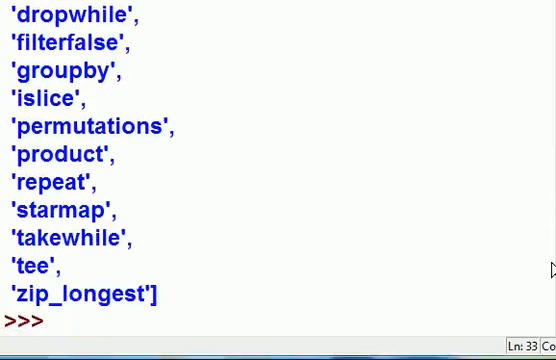
pyautogui.scroll(1, 550, 270)
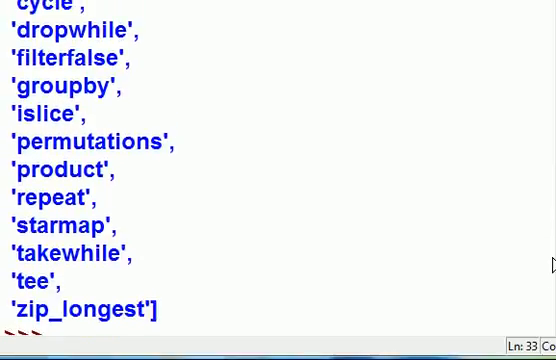
pyautogui.scroll(-1, 550, 270)
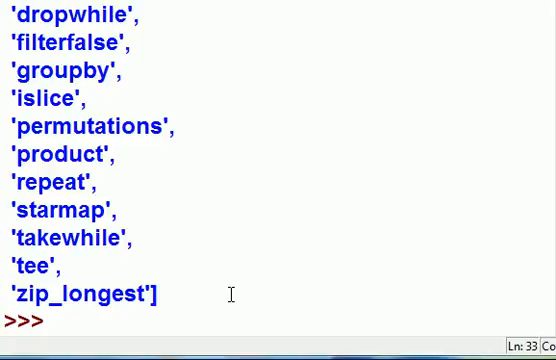
pyautogui.write('a=m')
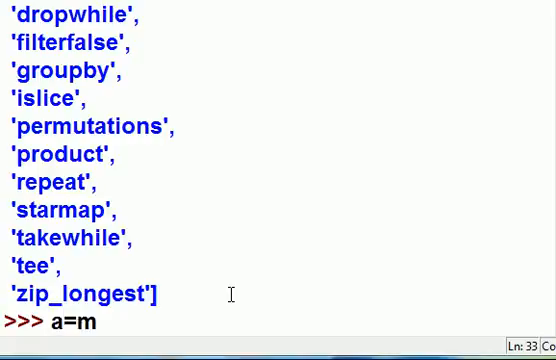
pyautogui.write('ap(')
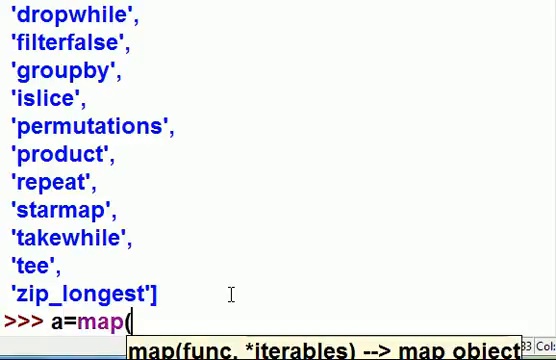
pyautogui.write('po')
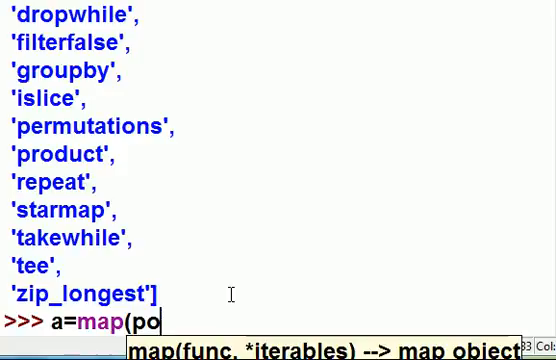
pyautogui.write('w,')
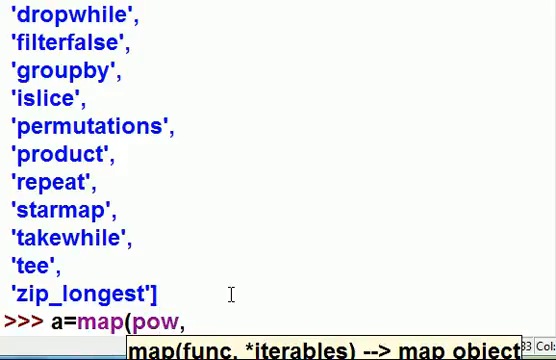
pyautogui.write('(')
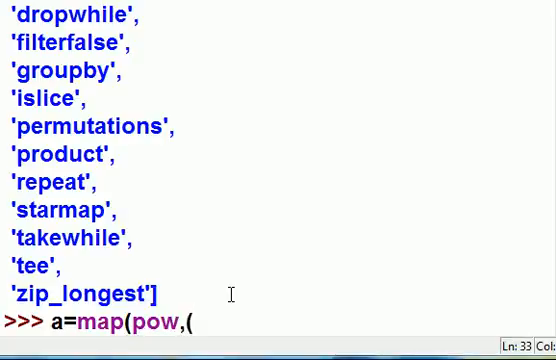
pyautogui.write('2,3,')
pyautogui.write('10')
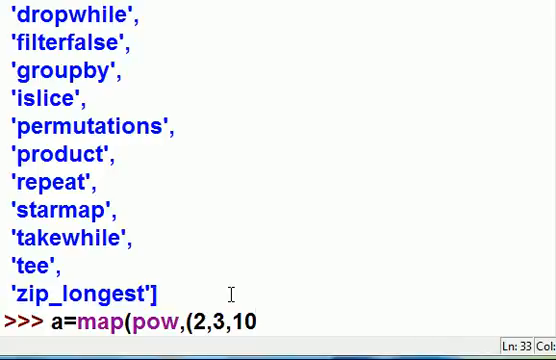
pyautogui.write('0')
pyautogui.write(')')
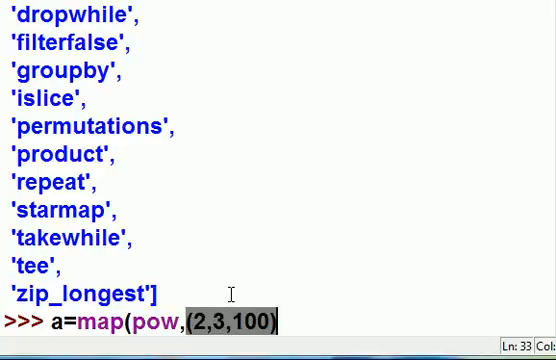
pyautogui.write(',')
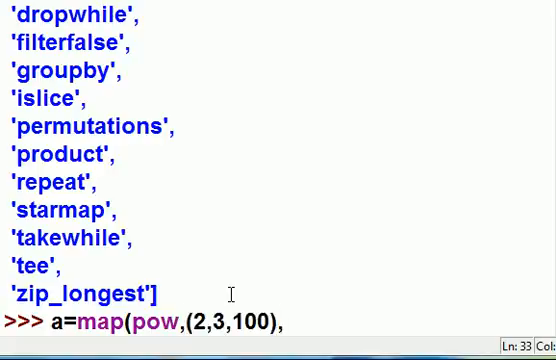
pyautogui.write('(')
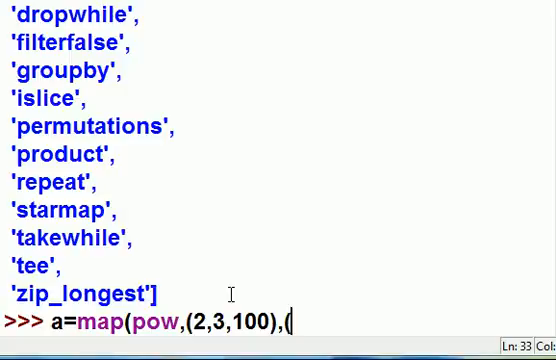
pyautogui.write('5,')
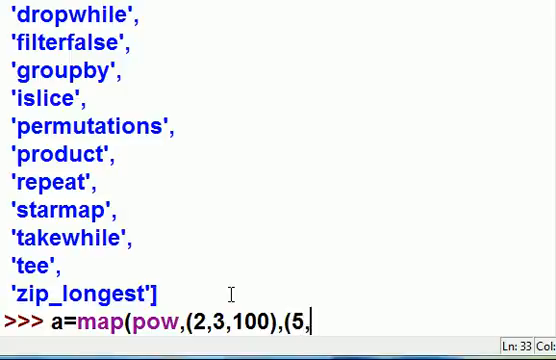
pyautogui.write('2')
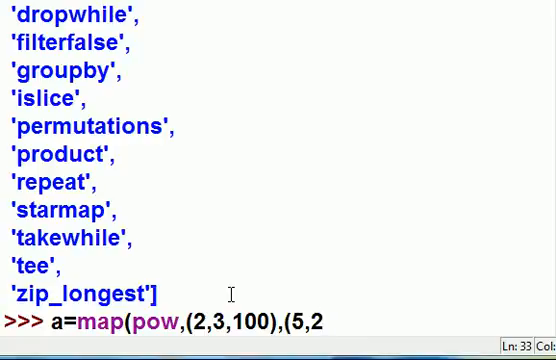
pyautogui.write(',.')
pyautogui.write('5')
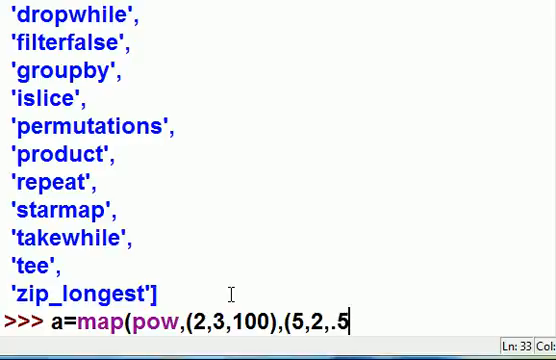
pyautogui.write(')')
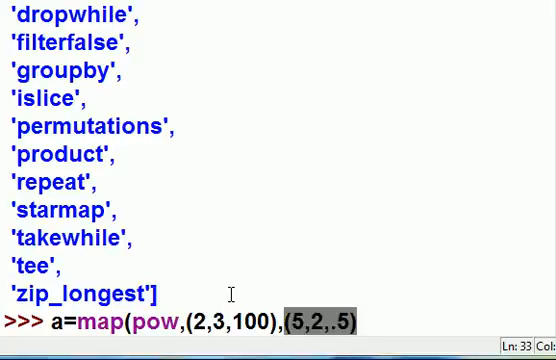
pyautogui.write(')')
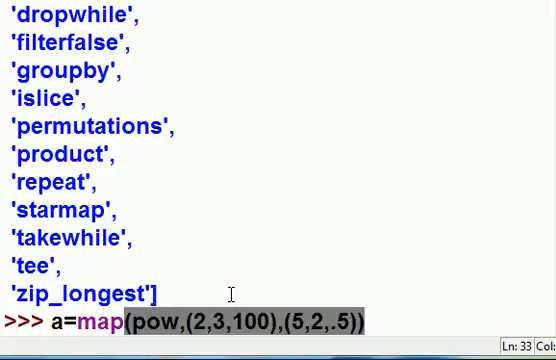
# - Assign a = map(pow,(2,3,100),(5,2,.5))
pyautogui.press('Return')
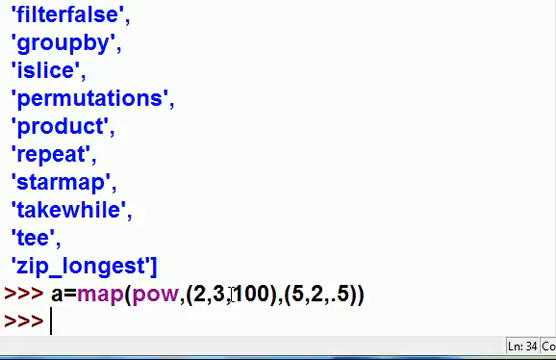
pyautogui.write('a')
# - Show a as a map object and loop over it printing 32, 9 and 10.0
pyautogui.press('Return')
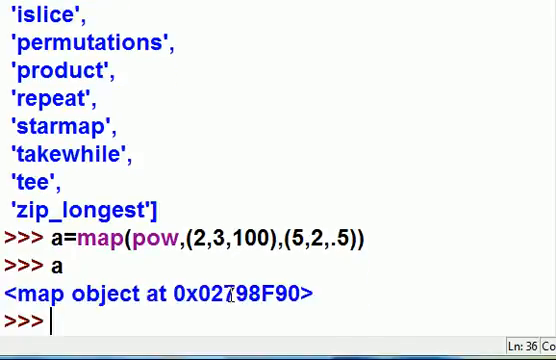
pyautogui.write('for ')
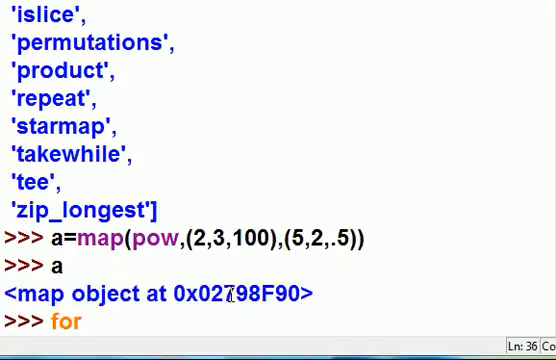
pyautogui.write('x ')
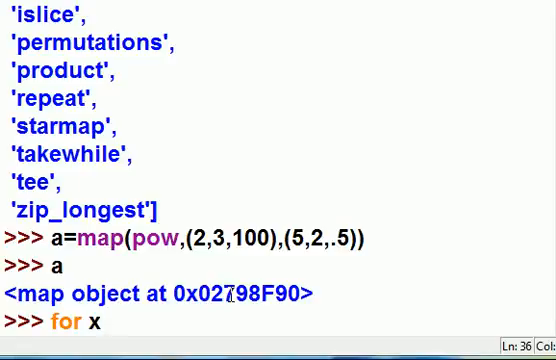
pyautogui.write('in ')
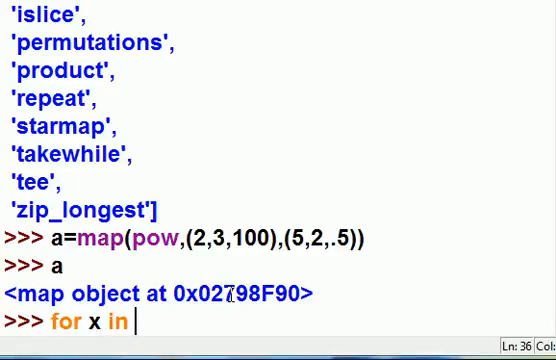
pyautogui.write('a:')
pyautogui.press('Return')
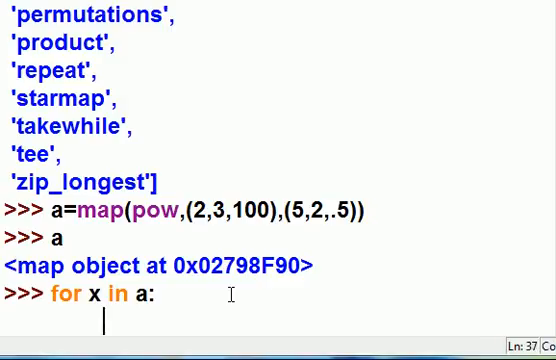
pyautogui.write('print(x')
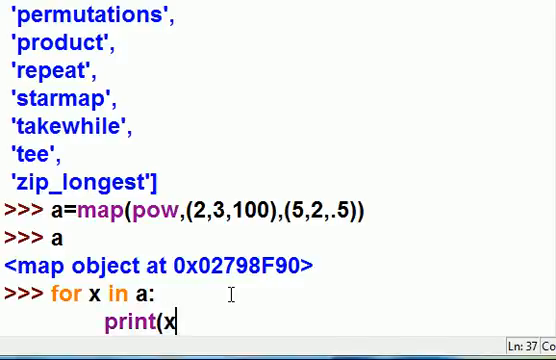
pyautogui.write(')')
pyautogui.press('Return')
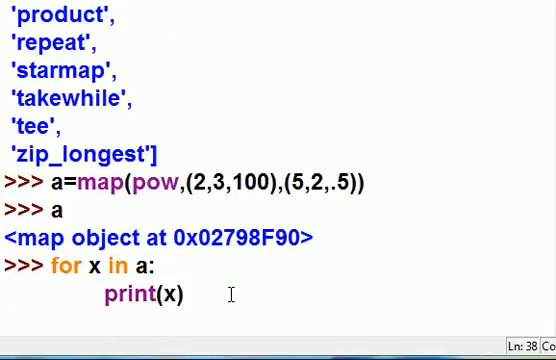
pyautogui.press('Return')
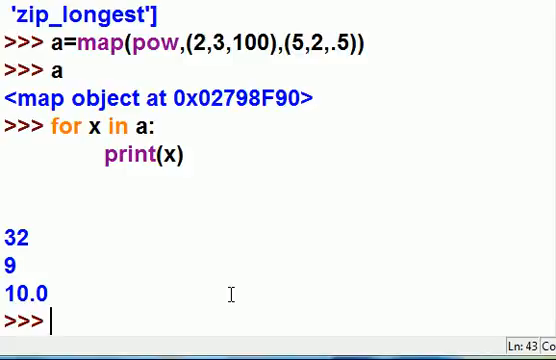
# - Highlight each base/exponent pair (2,5), (3,2), (100,.5) against its output 32, 9, 10.0
pyautogui.doubleClick(236, 45)
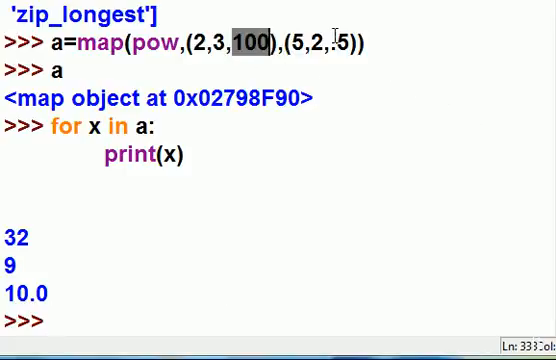
pyautogui.moveTo(333, 42); pyautogui.dragTo(355, 42)
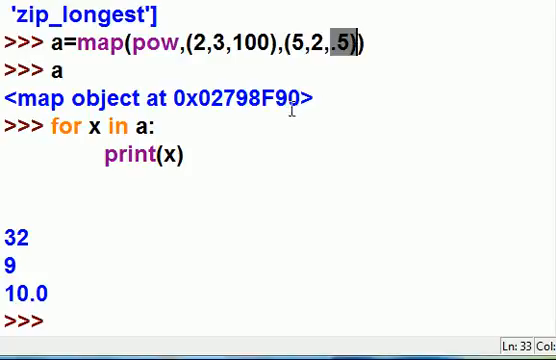
pyautogui.click(376, 44)
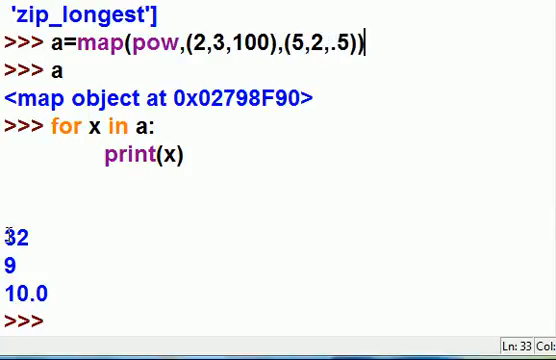
pyautogui.moveTo(191, 42); pyautogui.dragTo(205, 42)
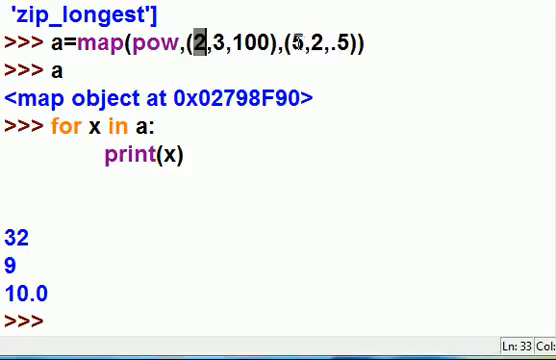
pyautogui.click(296, 42)
pyautogui.doubleClick(296, 42)
pyautogui.click(31, 237)
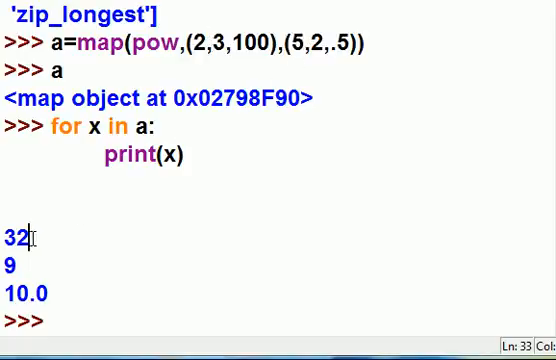
pyautogui.moveTo(31, 237); pyautogui.dragTo(3, 237)
pyautogui.click(209, 42)
pyautogui.moveTo(209, 42); pyautogui.dragTo(228, 42)
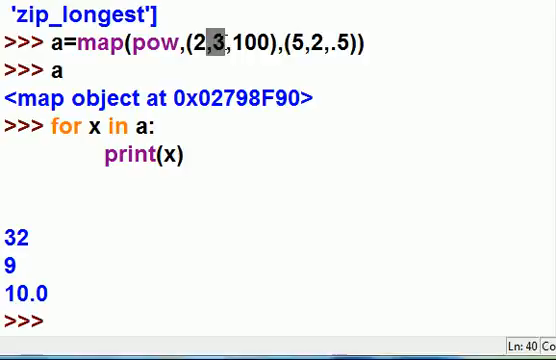
pyautogui.click(310, 42)
pyautogui.doubleClick(316, 42)
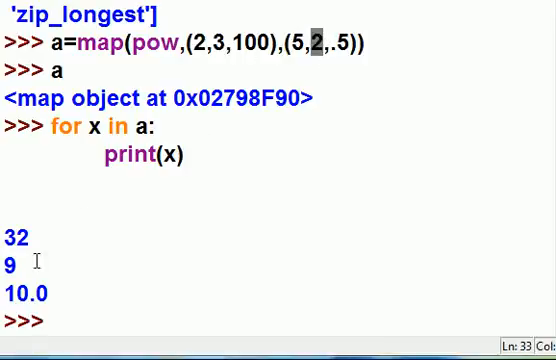
pyautogui.moveTo(33, 262); pyautogui.dragTo(3, 262)
pyautogui.doubleClick(251, 42)
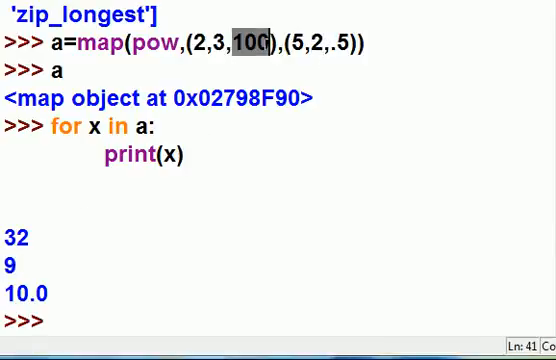
pyautogui.moveTo(332, 42); pyautogui.dragTo(352, 42)
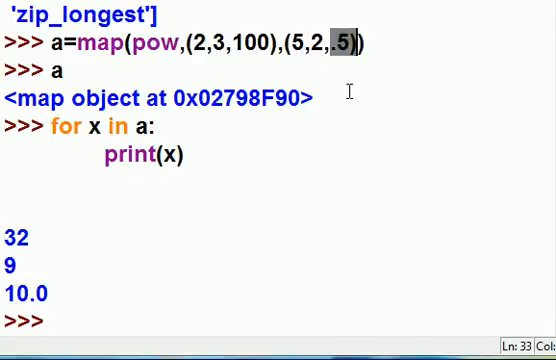
pyautogui.doubleClick(48, 292)
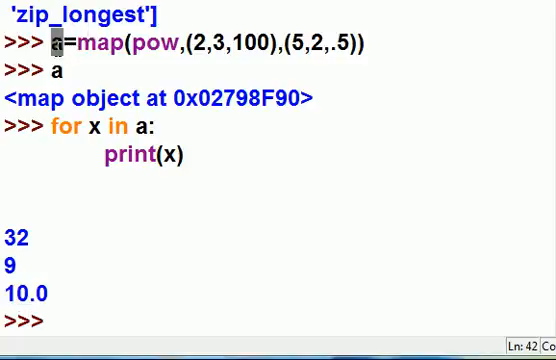
# - Highlight the variable a, the for loop lines and the word map to summarise
pyautogui.doubleClick(55, 42)
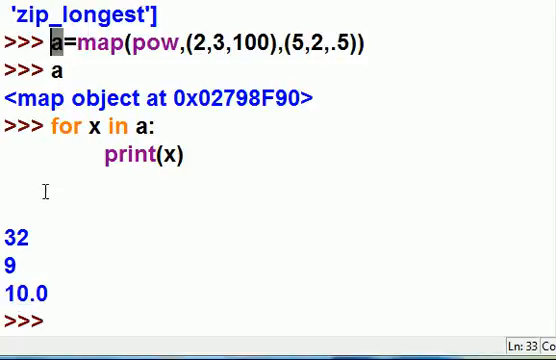
pyautogui.moveTo(48, 126)
pyautogui.mouseDown()
pyautogui.moveTo(191, 126)
pyautogui.moveTo(207, 154)
pyautogui.mouseUp()
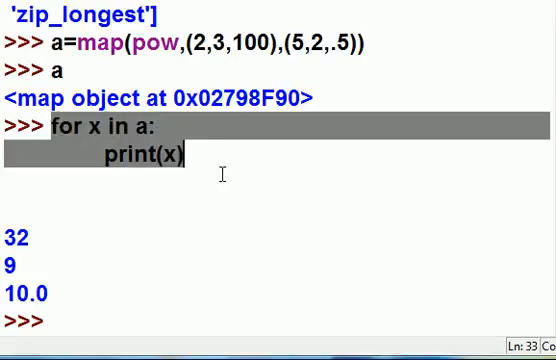
pyautogui.click(176, 318)
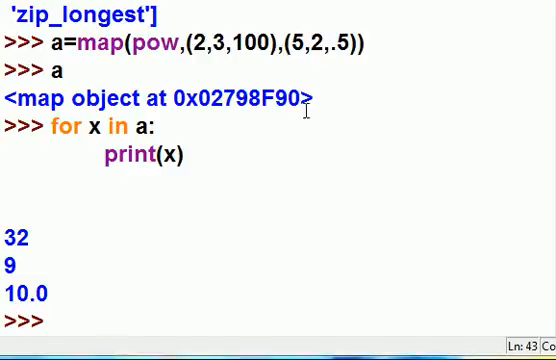
pyautogui.moveTo(78, 42); pyautogui.dragTo(129, 42)
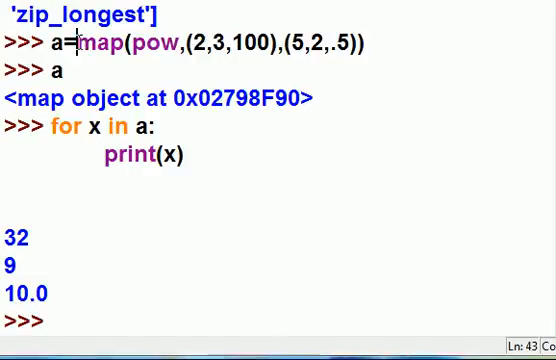
pyautogui.click(93, 315)
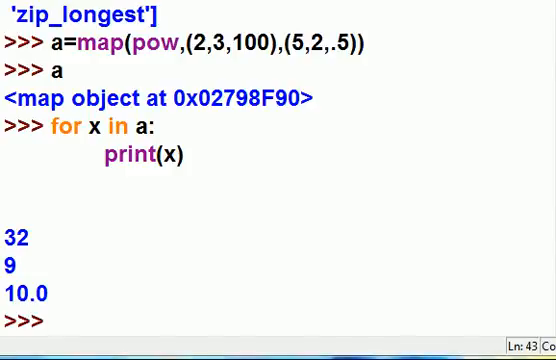
# - Locate starmap in the listing and highlight the pairs (2,5), (4,2), (2,7) in b=starmap(pow,...)
pyautogui.doubleClick(60, 251)
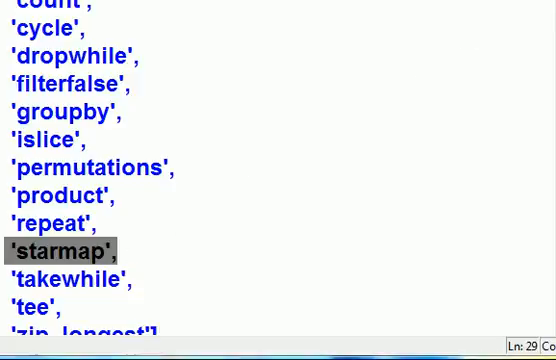
pyautogui.hotkey('ctrl', 'End')
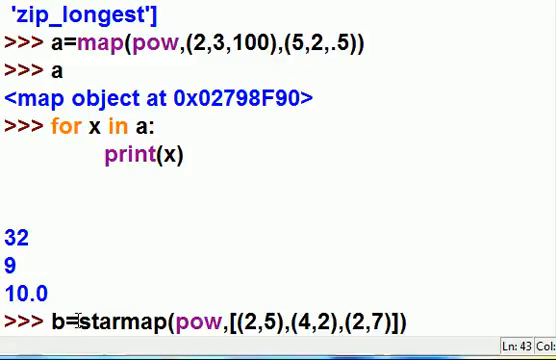
pyautogui.moveTo(79, 321); pyautogui.dragTo(224, 321)
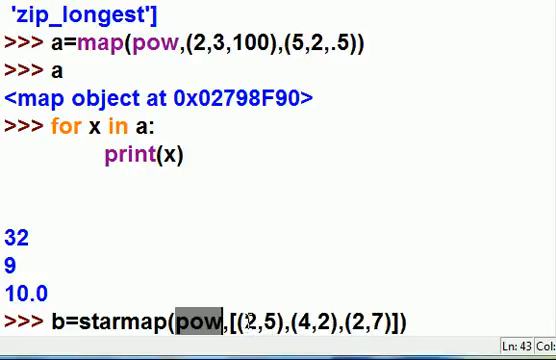
pyautogui.moveTo(243, 321); pyautogui.dragTo(279, 321)
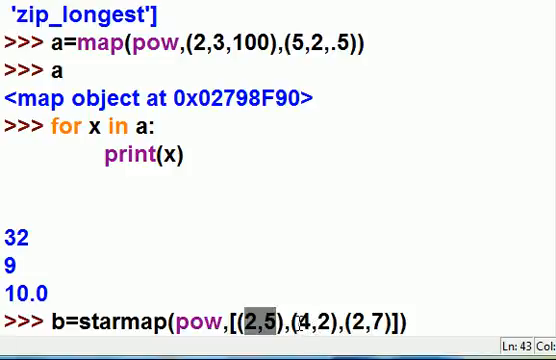
pyautogui.moveTo(298, 321); pyautogui.dragTo(332, 321)
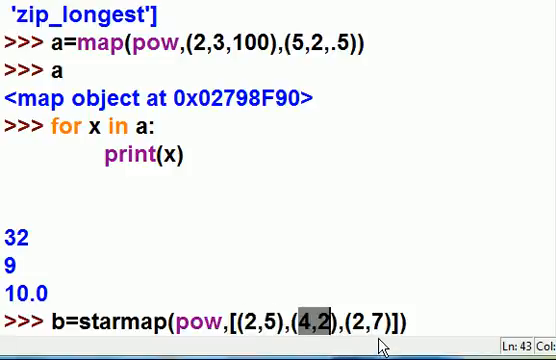
pyautogui.moveTo(352, 321); pyautogui.dragTo(387, 321)
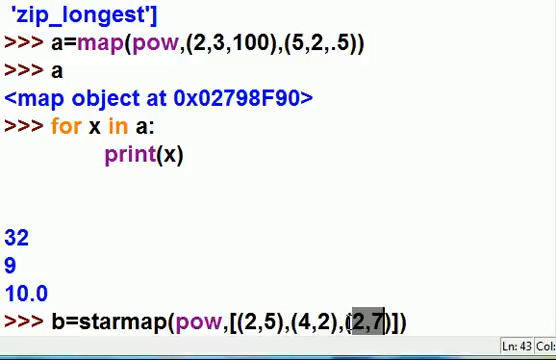
pyautogui.click(418, 321)
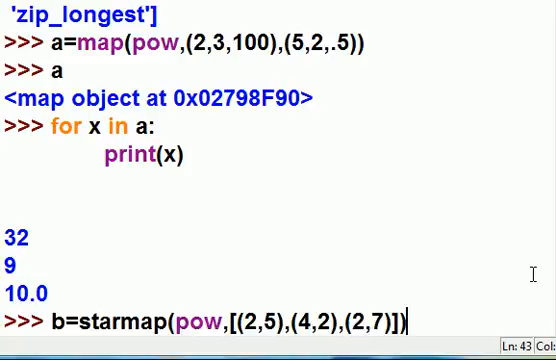
# - Run the starmap assignment and emphasise the variable b
pyautogui.press('Return')
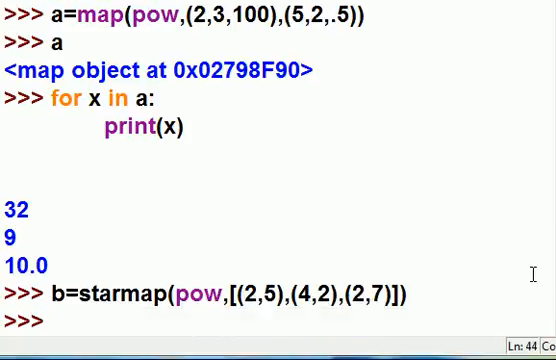
pyautogui.click(66, 293)
pyautogui.doubleClick(66, 293)
pyautogui.click(74, 322)
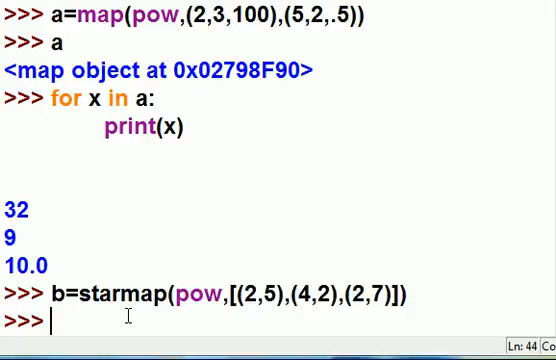
# - Recall the earlier print loop and change its iterable from a to b
pyautogui.click(205, 126)
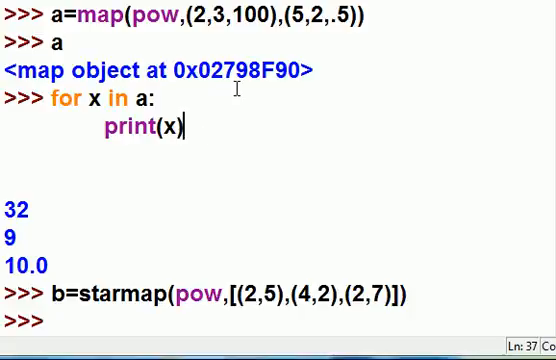
pyautogui.press('Return')
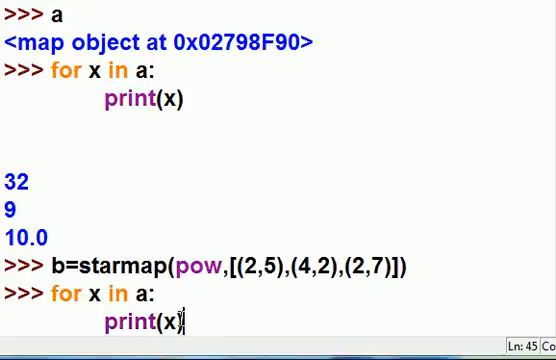
pyautogui.click(140, 294)
pyautogui.doubleClick(140, 294)
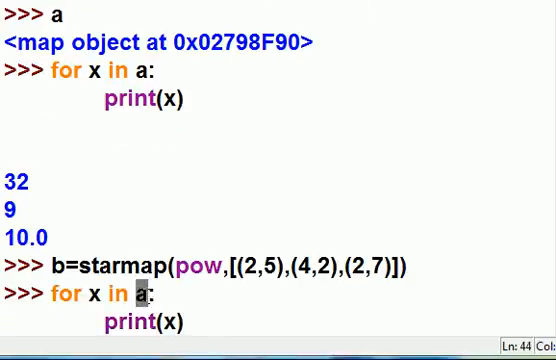
pyautogui.write('b')
pyautogui.click(208, 325)
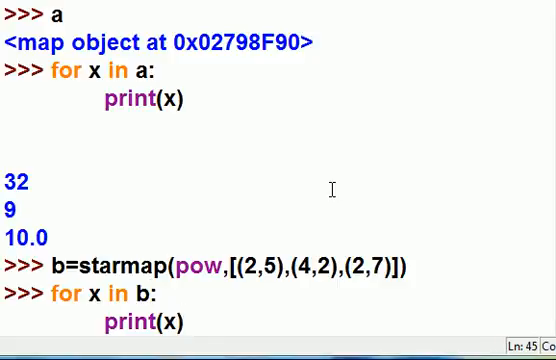
# - Emphasise the loop variable x, iterable b, the argument pairs and the print(x) body
pyautogui.click(89, 293)
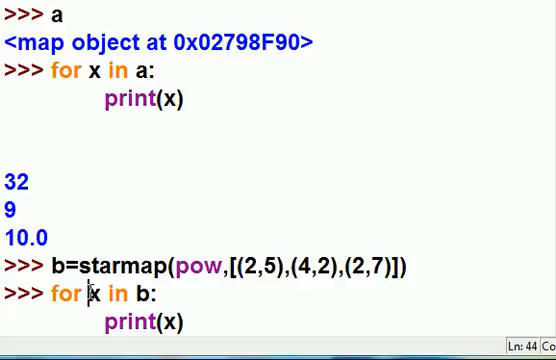
pyautogui.doubleClick(92, 293)
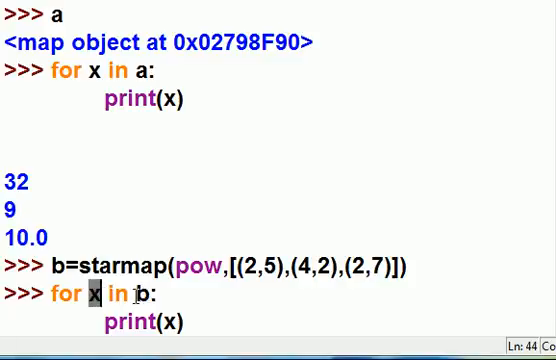
pyautogui.doubleClick(142, 293)
pyautogui.moveTo(235, 266); pyautogui.dragTo(400, 268)
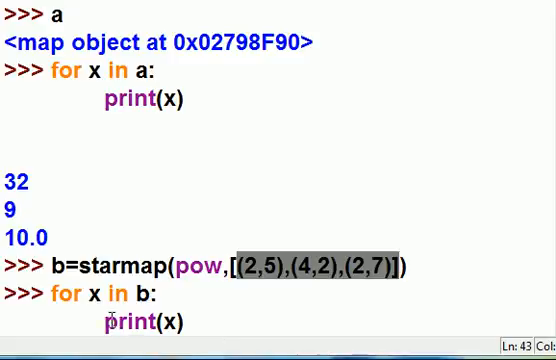
pyautogui.moveTo(105, 321); pyautogui.dragTo(190, 321)
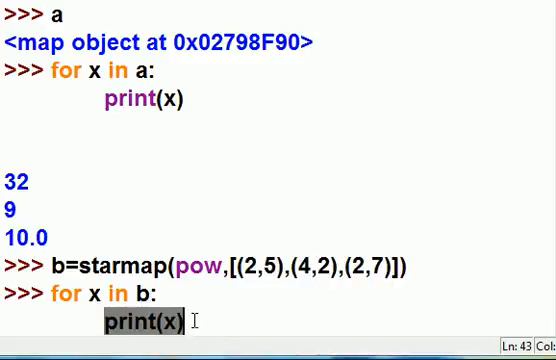
pyautogui.click(240, 340)
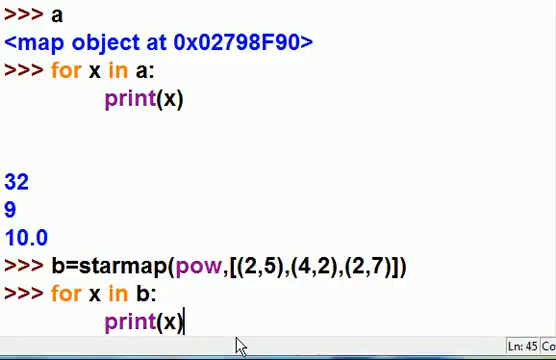
# - Run the loop over b printing 32, 16, 128 and match each to its pair (2,5), (4,2), (2,7)
pyautogui.press('Return')
pyautogui.press('Return')
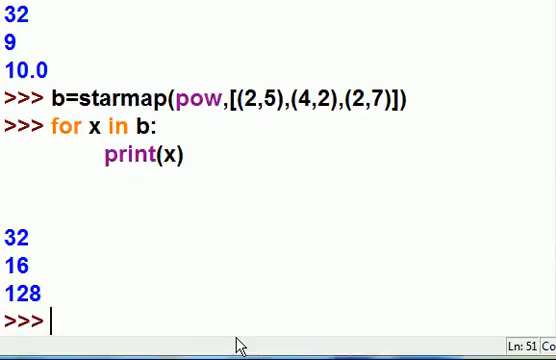
pyautogui.moveTo(247, 98); pyautogui.dragTo(275, 98)
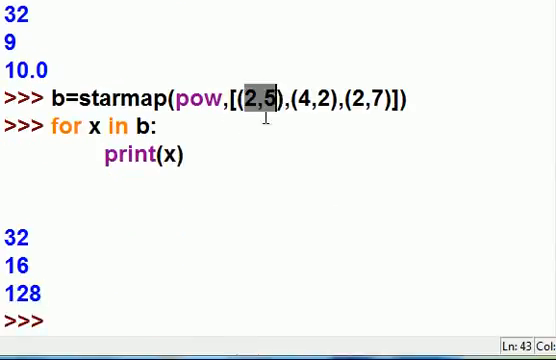
pyautogui.doubleClick(30, 238)
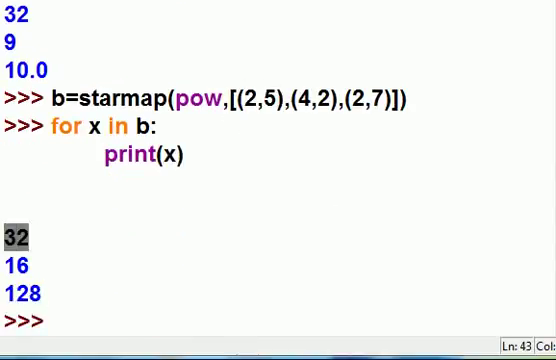
pyautogui.doubleClick(310, 98)
pyautogui.doubleClick(22, 265)
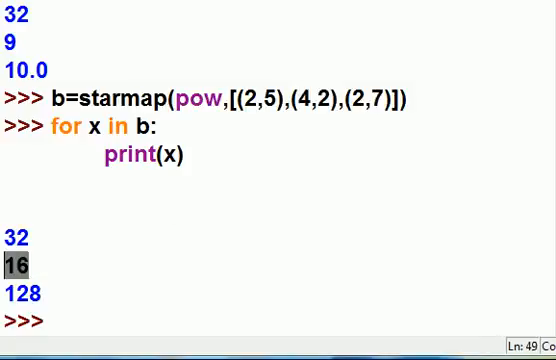
pyautogui.moveTo(346, 98); pyautogui.dragTo(394, 98)
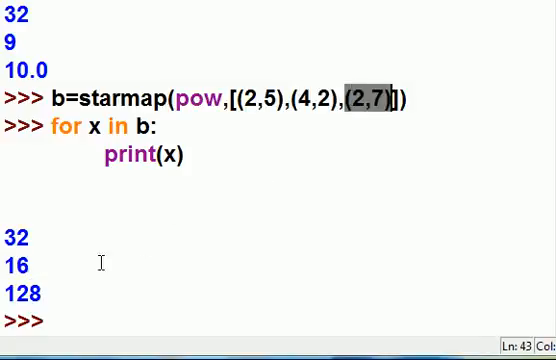
pyautogui.doubleClick(22, 293)
pyautogui.click(45, 293)
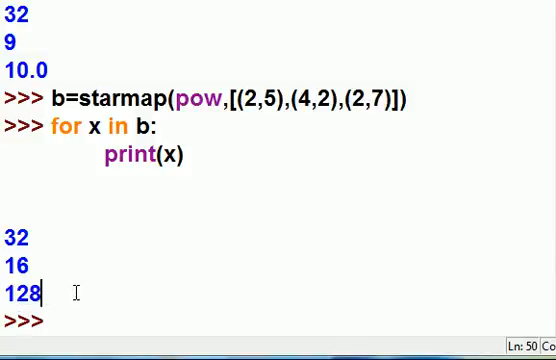
pyautogui.press('Down')
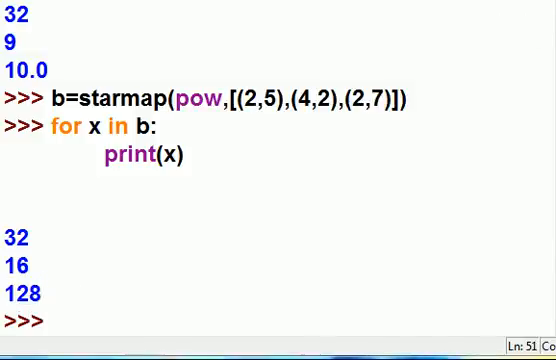
pyautogui.click(217, 287)
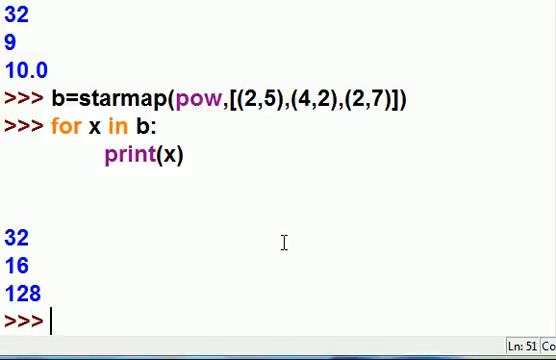
pyautogui.write('x')
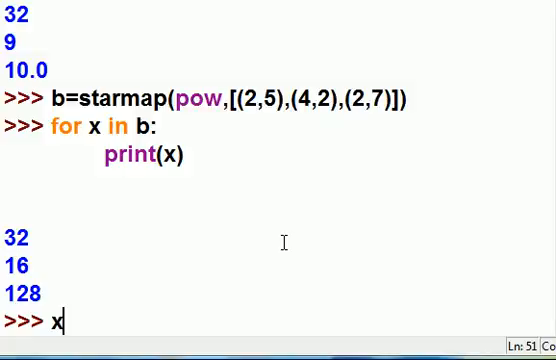
pyautogui.write('=')
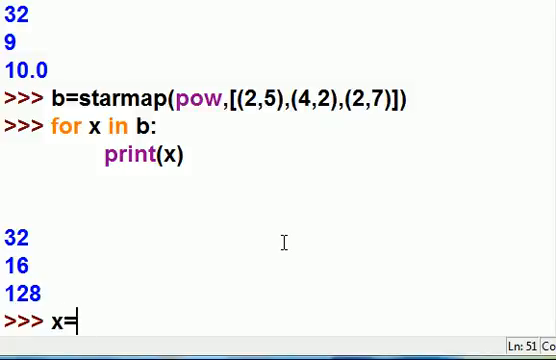
pyautogui.write('[1,2,')
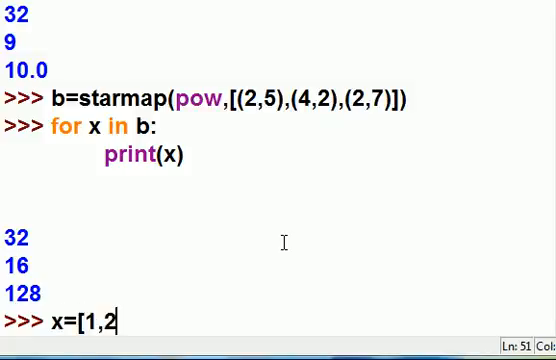
pyautogui.write('3')
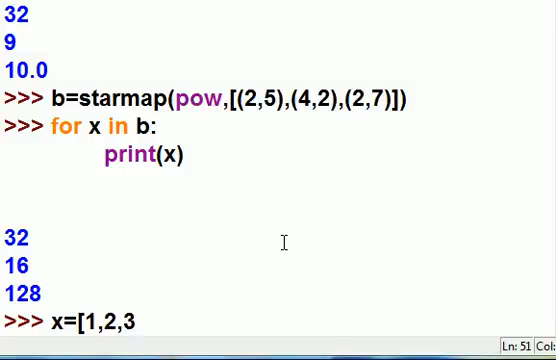
# - Assign x = [1,2,3]
pyautogui.press('Return')
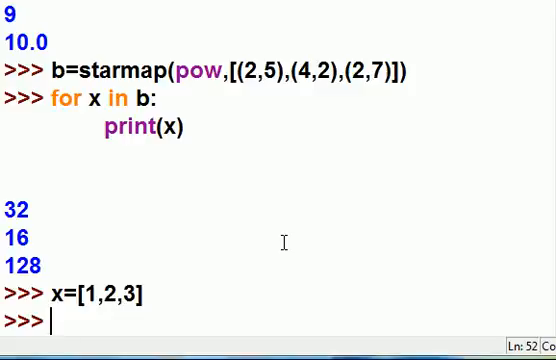
pyautogui.write('z,b')
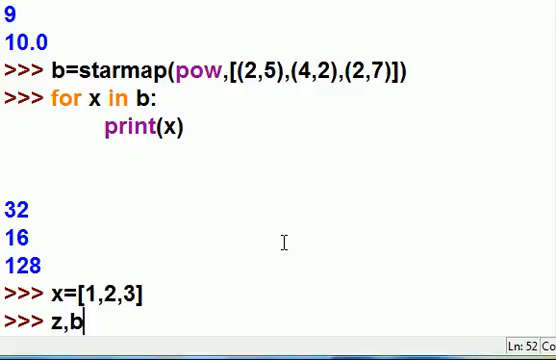
pyautogui.write(' = te')
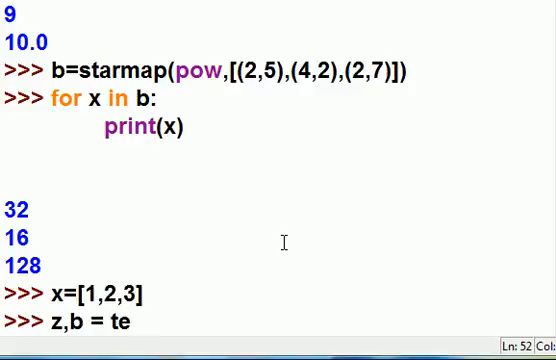
pyautogui.write('e(x)')
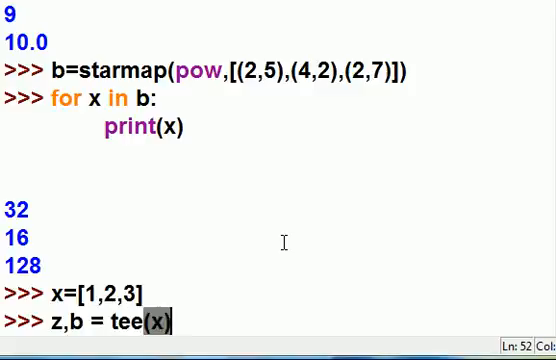
# - Run z,b = tee(x) and emphasise the list [1,2,3] with its copies z and b
pyautogui.press('Return')
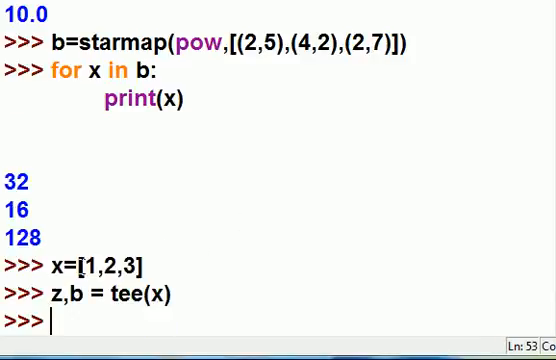
pyautogui.moveTo(78, 265); pyautogui.dragTo(157, 265)
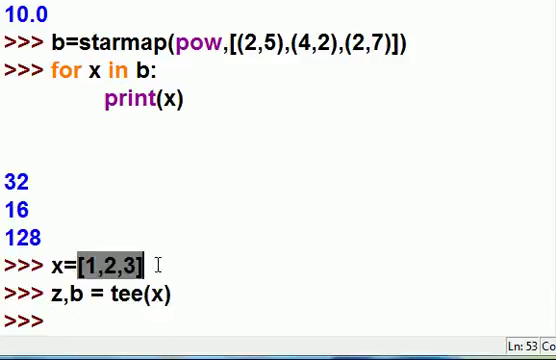
pyautogui.doubleClick(73, 293)
pyautogui.doubleClick(55, 293)
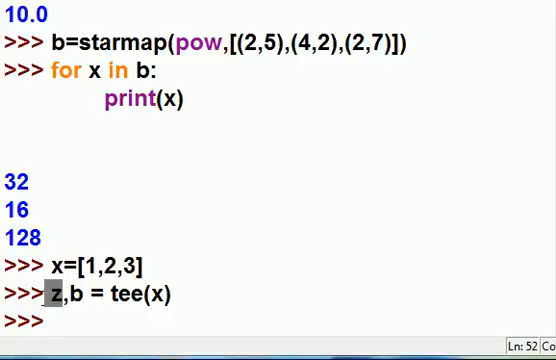
pyautogui.click(94, 328)
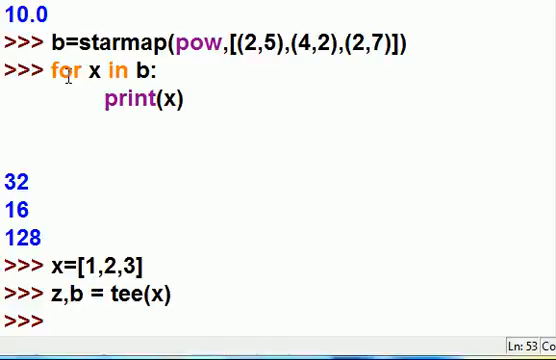
# - Copy the earlier 'for x in b' loop and paste it at the prompt
pyautogui.moveTo(50, 70); pyautogui.dragTo(208, 105)
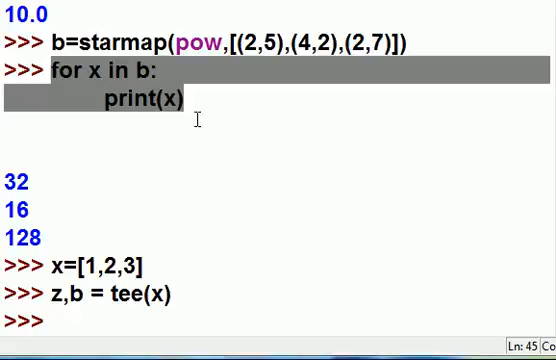
pyautogui.hotkey('ctrl', 'c')
pyautogui.click(87, 323)
pyautogui.hotkey('ctrl', 'v')
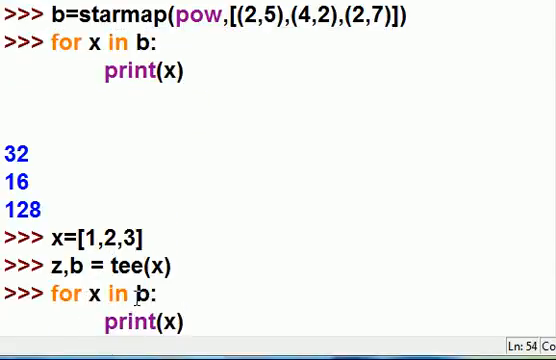
# - Edit the pasted loop, renaming x to a and the iterable b to z
pyautogui.click(48, 238)
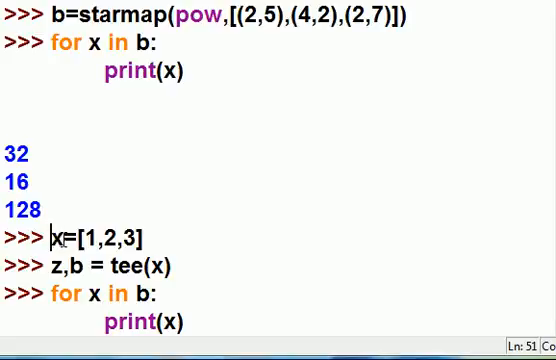
pyautogui.doubleClick(92, 294)
pyautogui.write('a')
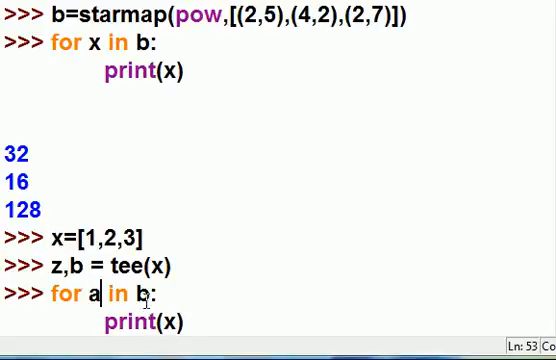
pyautogui.doubleClick(143, 293)
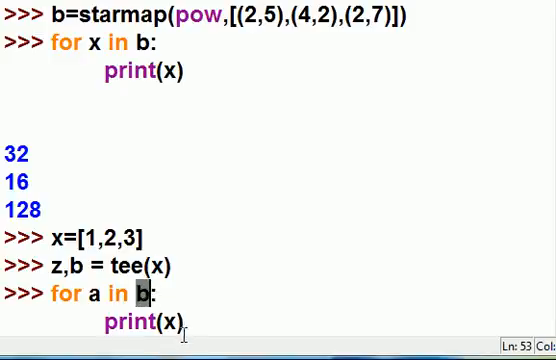
pyautogui.write('z')
pyautogui.doubleClick(168, 321)
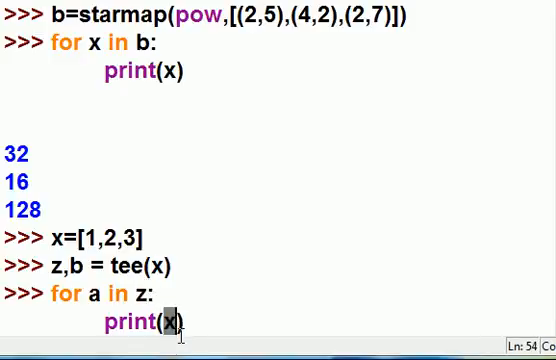
pyautogui.write('z')
# - Point out tee copy z and list values 1, 2, 3, finishing the body as print(a)
pyautogui.doubleClick(55, 265)
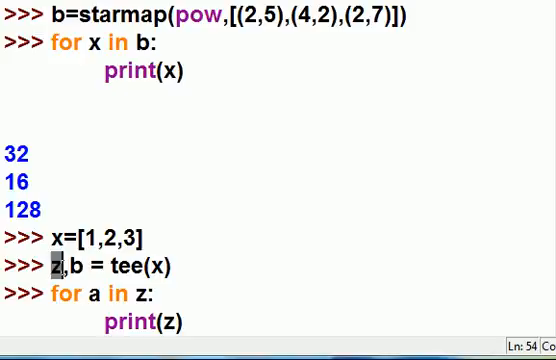
pyautogui.doubleClick(93, 293)
pyautogui.click(57, 265)
pyautogui.click(82, 237)
pyautogui.doubleClick(84, 237)
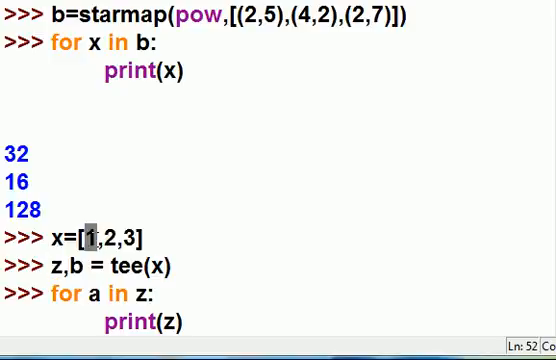
pyautogui.doubleClick(110, 237)
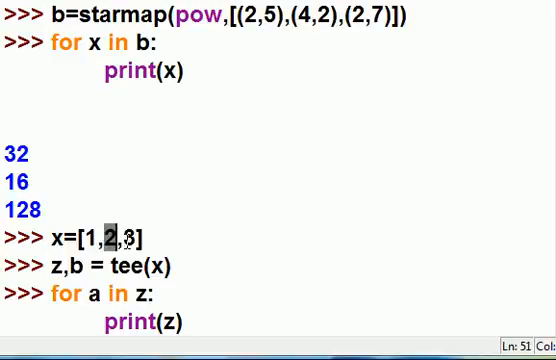
pyautogui.doubleClick(130, 237)
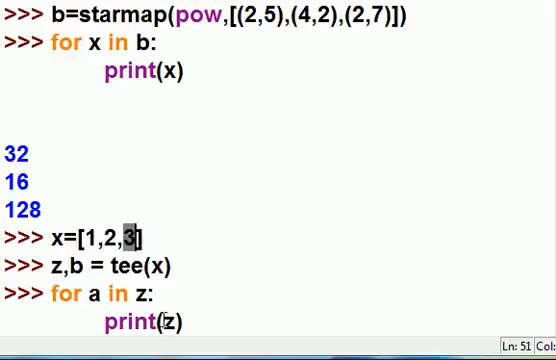
pyautogui.doubleClick(167, 321)
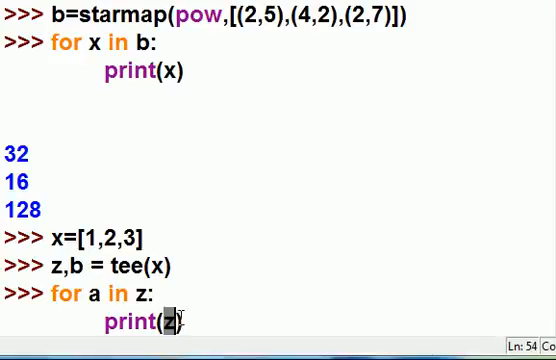
pyautogui.write('a')
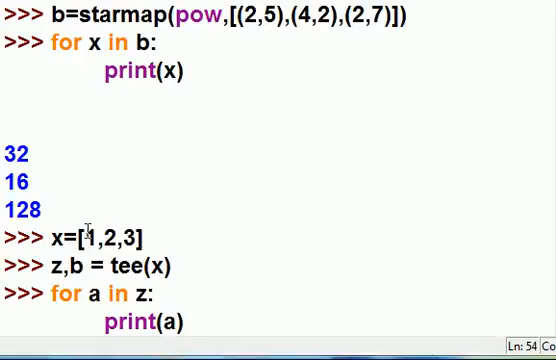
pyautogui.doubleClick(89, 237)
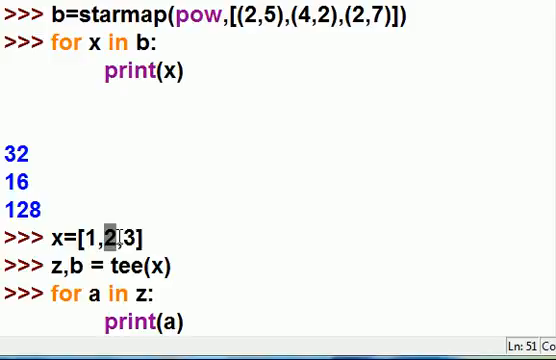
pyautogui.doubleClick(128, 237)
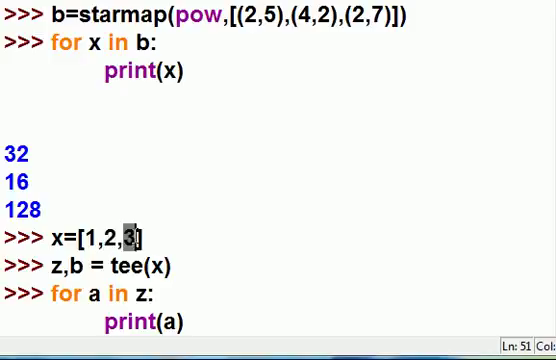
pyautogui.click(198, 321)
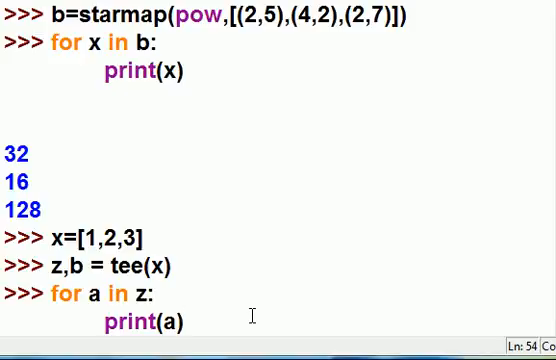
# - Run the for loop over tee copy z, printing 1, 2, 3, then highlight [1,2,3], z and b to explain
pyautogui.press('Return')
pyautogui.press('Return')
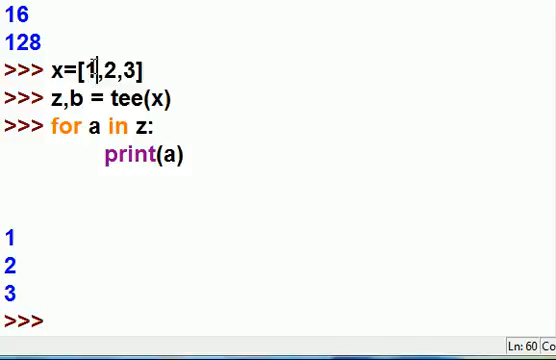
pyautogui.moveTo(80, 68); pyautogui.dragTo(144, 68)
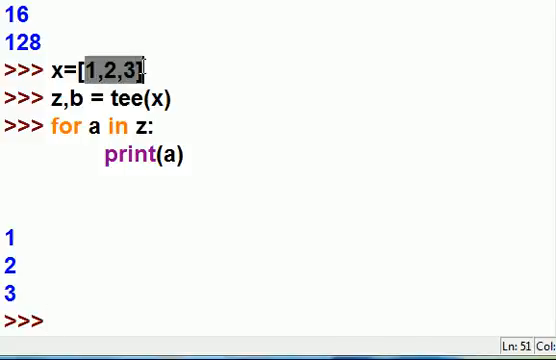
pyautogui.moveTo(50, 97); pyautogui.dragTo(60, 97)
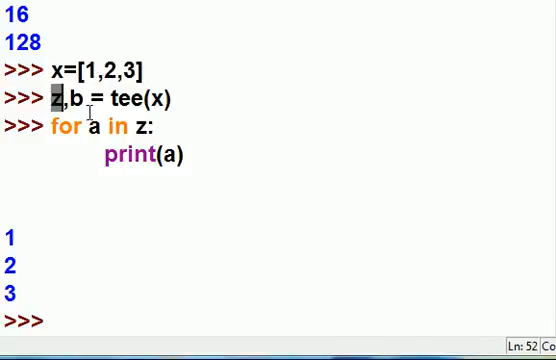
pyautogui.moveTo(80, 69); pyautogui.dragTo(142, 69)
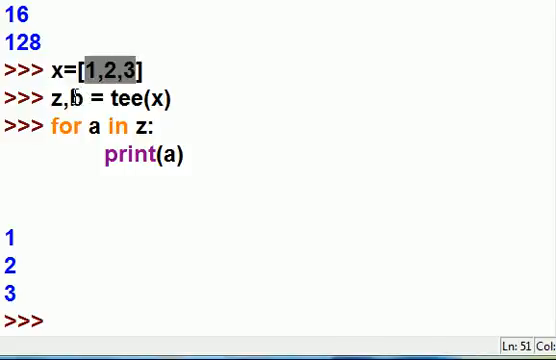
pyautogui.moveTo(70, 97); pyautogui.dragTo(80, 97)
pyautogui.click(51, 126)
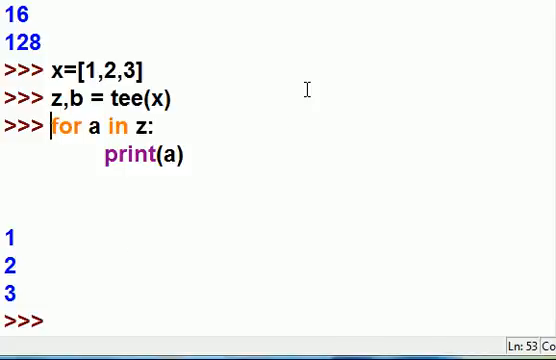
# - Recall the previous loop, change z to the second tee copy b, and run it to print 1, 2, 3
pyautogui.press('Return')
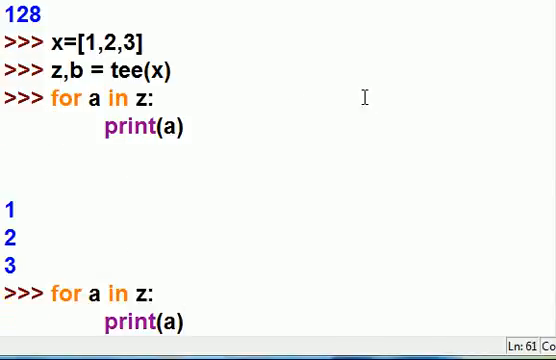
pyautogui.moveTo(46, 70); pyautogui.dragTo(78, 70)
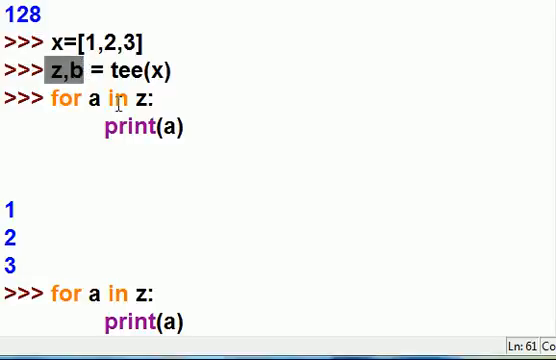
pyautogui.doubleClick(141, 293)
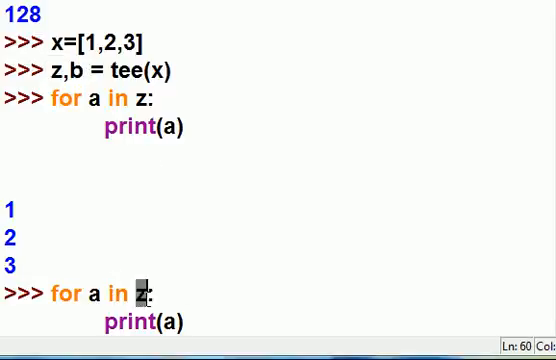
pyautogui.write('b')
pyautogui.doubleClick(167, 321)
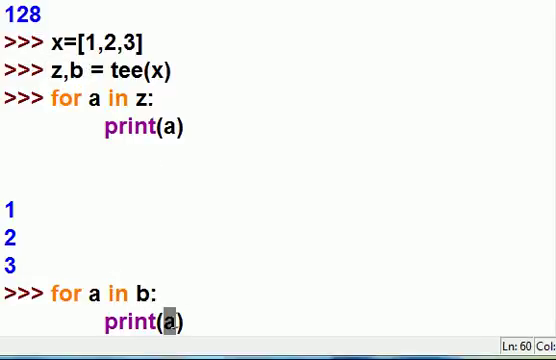
pyautogui.click(207, 319)
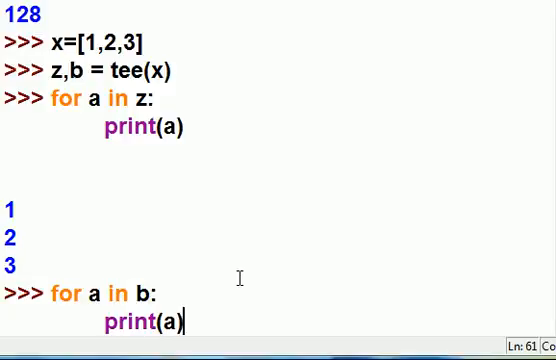
pyautogui.press('Return')
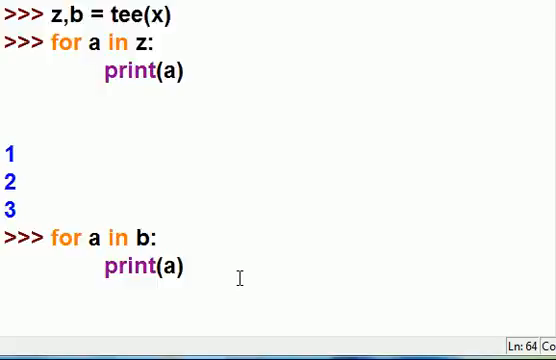
pyautogui.press('Return')
pyautogui.write('itertools: map, starmap, tee')
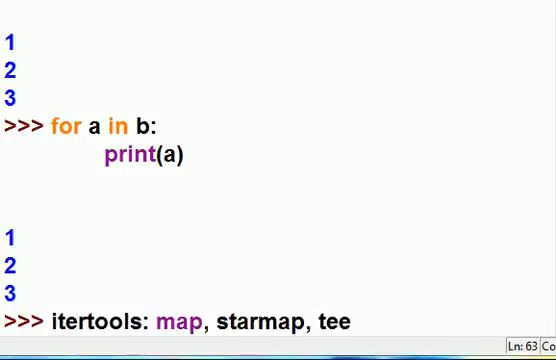
# - Highlight the 'itertools: map, starmap, tee' summary line at the prompt before replacing it with G.Boole
pyautogui.click(50, 321)
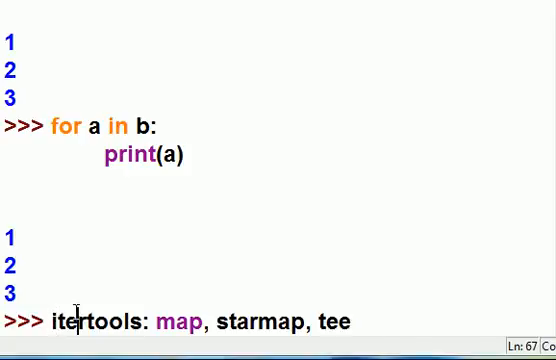
pyautogui.moveTo(50, 321); pyautogui.dragTo(355, 318)
pyautogui.click(157, 321)
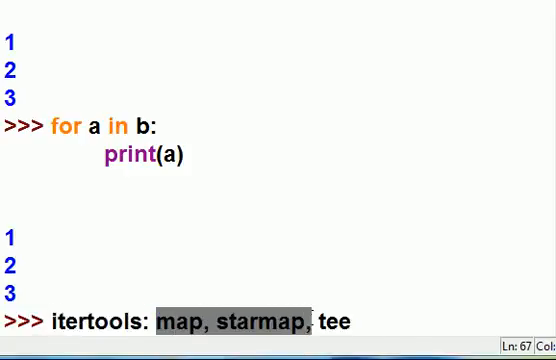